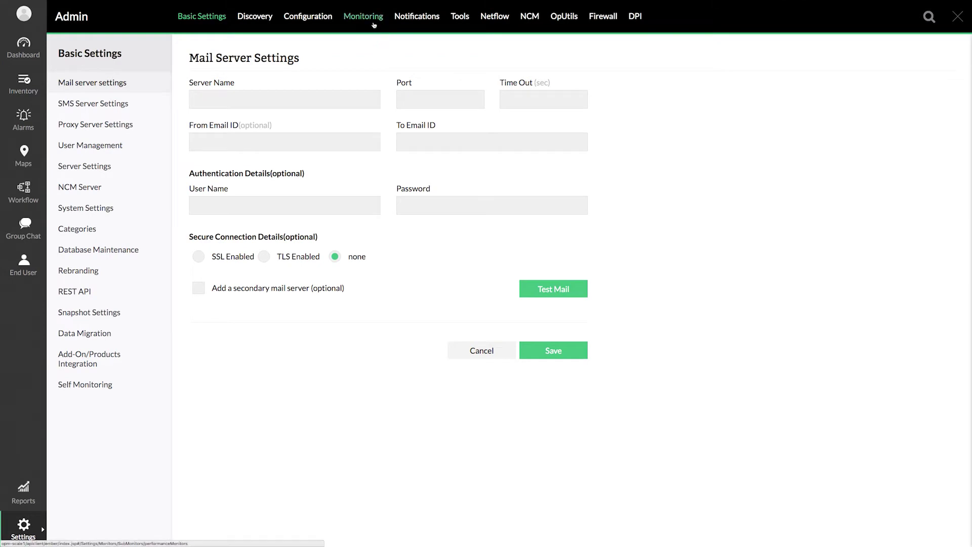
# - Open Monitoring > Event Log Rules and search the rule list for 'dns server'
pyautogui.click(371, 20)
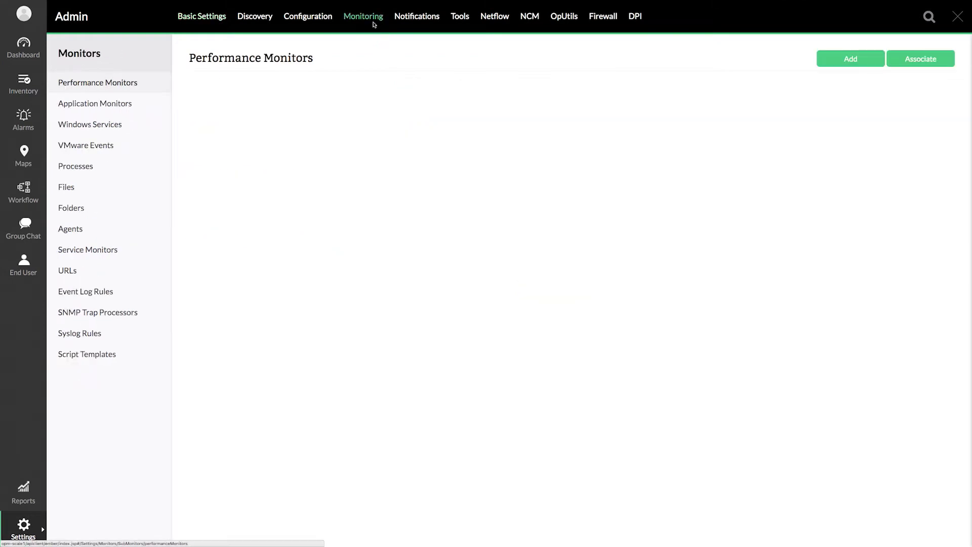
pyautogui.click(114, 300)
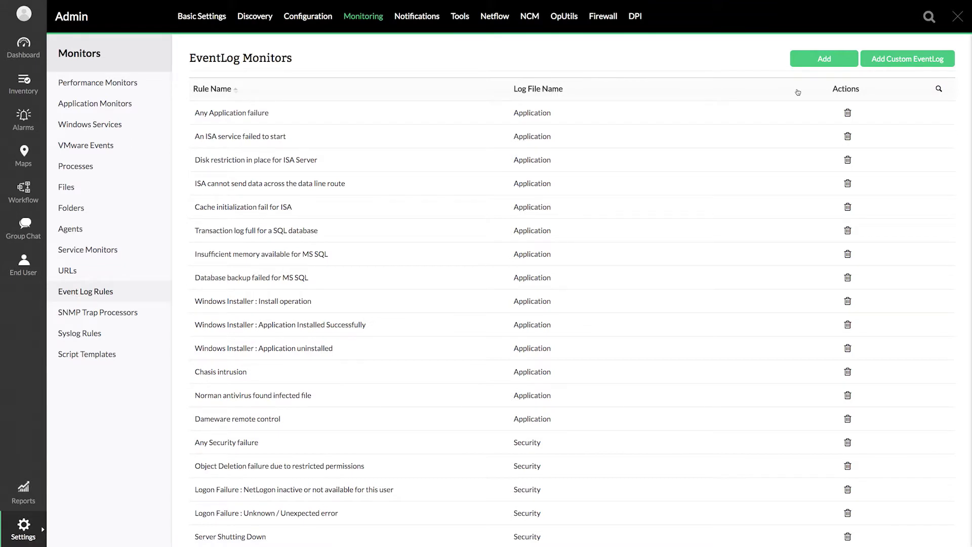
pyautogui.hotkey('ctrl', 'f')
pyautogui.press('BackSpace')
pyautogui.press('BackSpace')
pyautogui.press('BackSpace')
pyautogui.press('BackSpace')
pyautogui.press('BackSpace')
pyautogui.write('s')
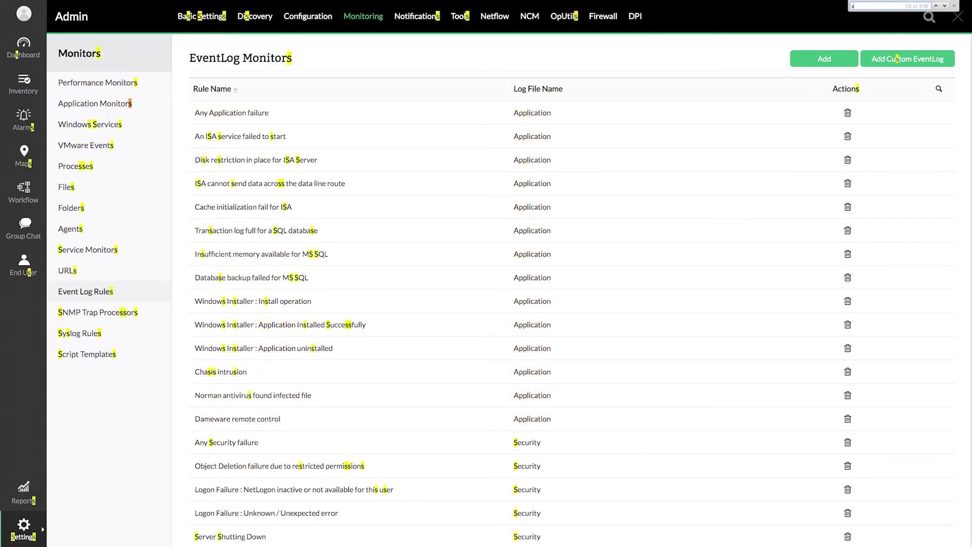
pyautogui.write('ecurity')
pyautogui.press('BackSpace')
pyautogui.press('BackSpace')
pyautogui.press('BackSpace')
pyautogui.press('BackSpace')
pyautogui.press('BackSpace')
pyautogui.press('BackSpace')
pyautogui.write('ystem')
pyautogui.press('BackSpace')
pyautogui.press('BackSpace')
pyautogui.press('BackSpace')
pyautogui.write('dns server')
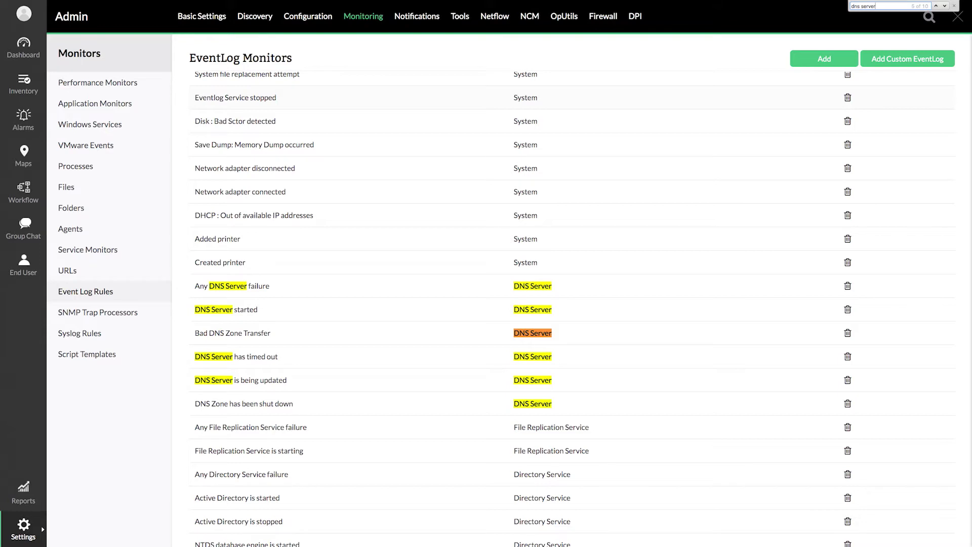
# - Fill a new System-log rule: NetBT, event ID 4321, source NetBT, description 'interface'
pyautogui.click(954, 6)
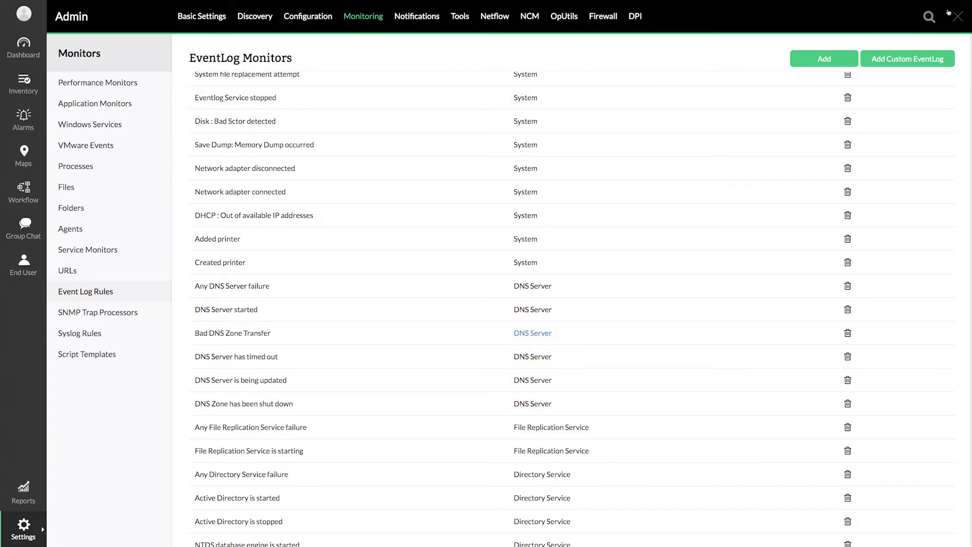
pyautogui.click(811, 64)
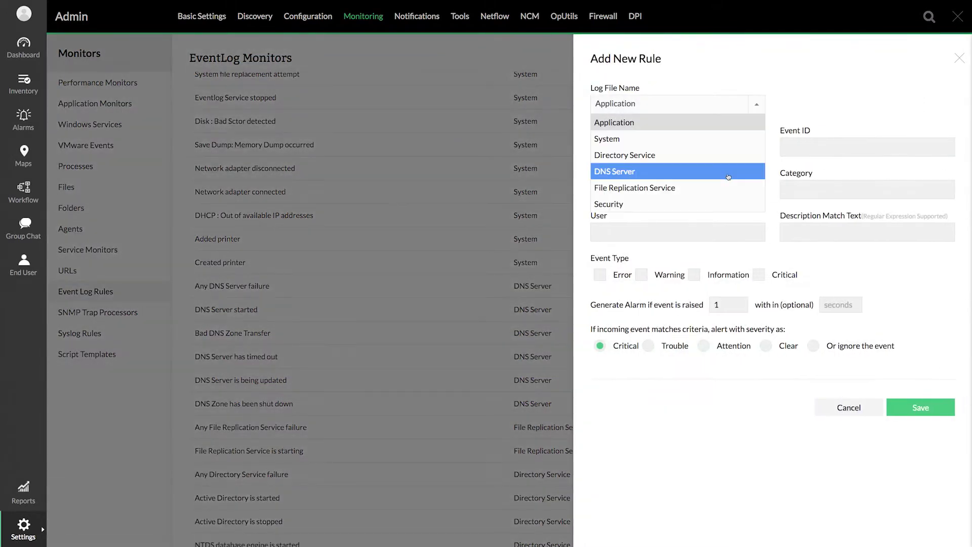
pyautogui.click(732, 139)
pyautogui.write('N')
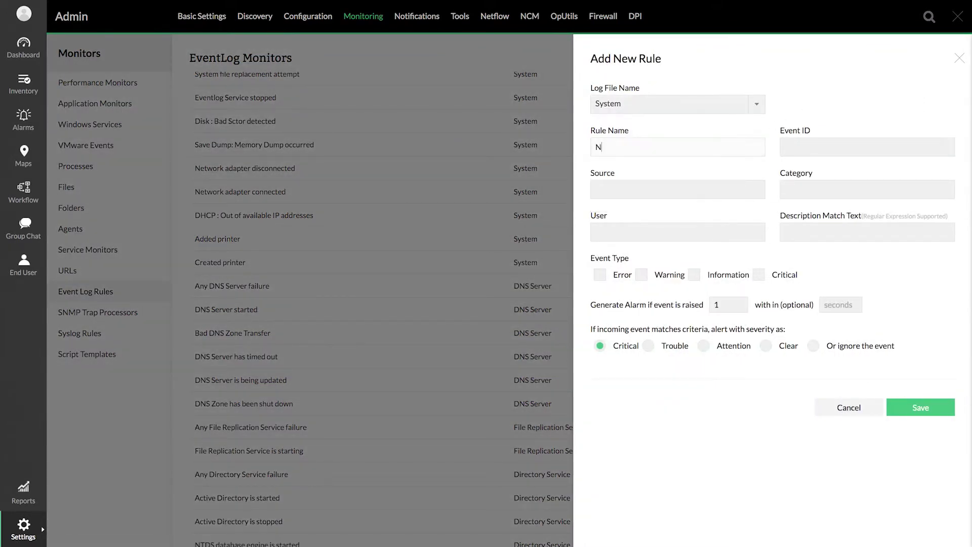
pyautogui.write('etBT')
pyautogui.press('Tab')
pyautogui.write('432')
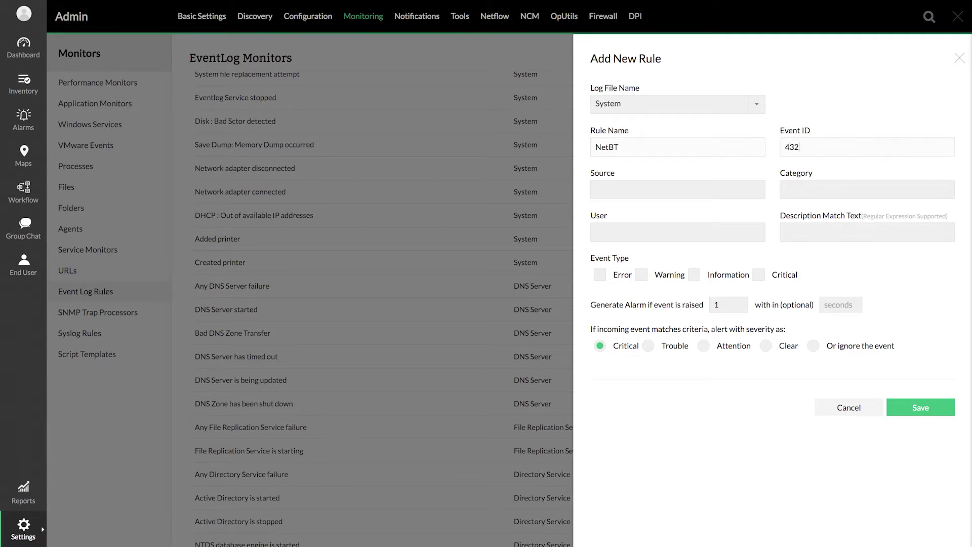
pyautogui.write('1')
pyautogui.click(689, 188)
pyautogui.write('NetBT')
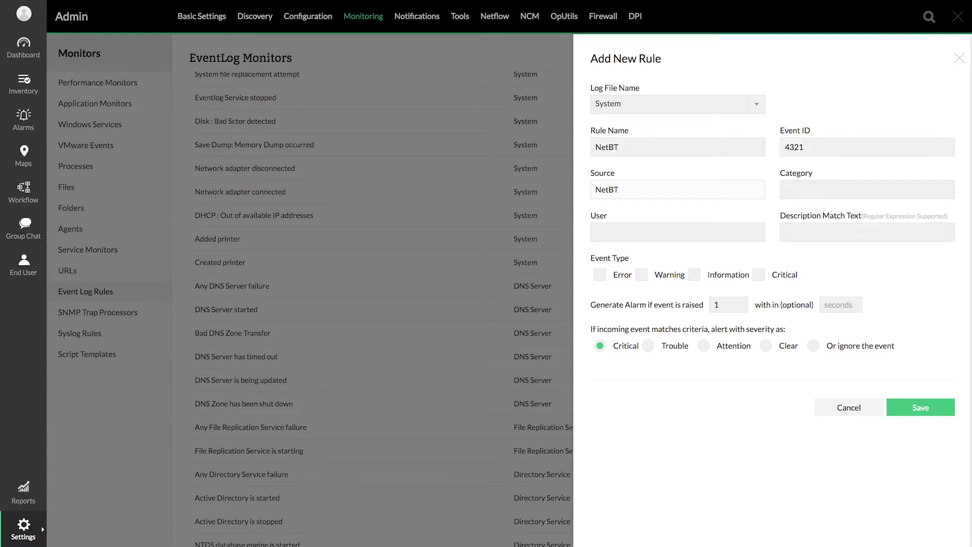
pyautogui.click(790, 194)
pyautogui.click(672, 226)
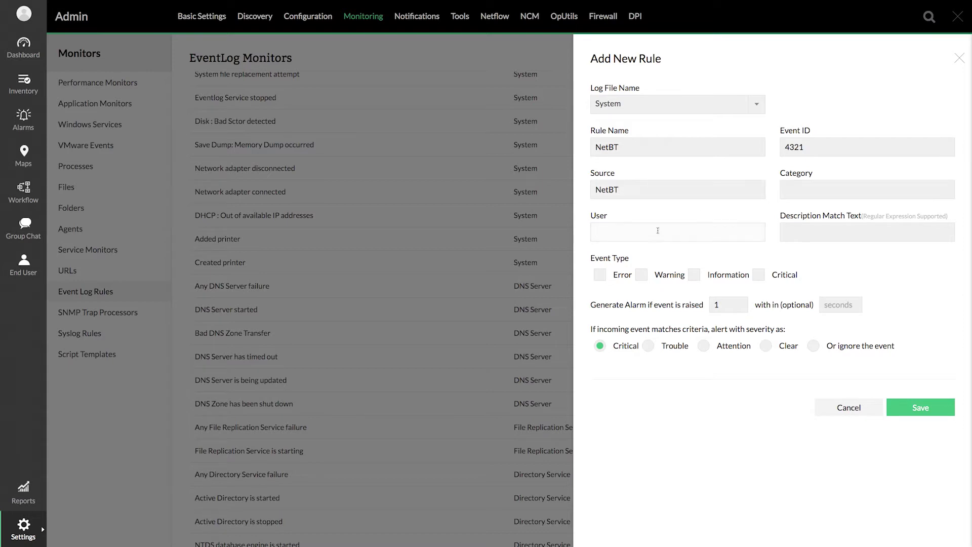
pyautogui.click(806, 231)
pyautogui.write('interface')
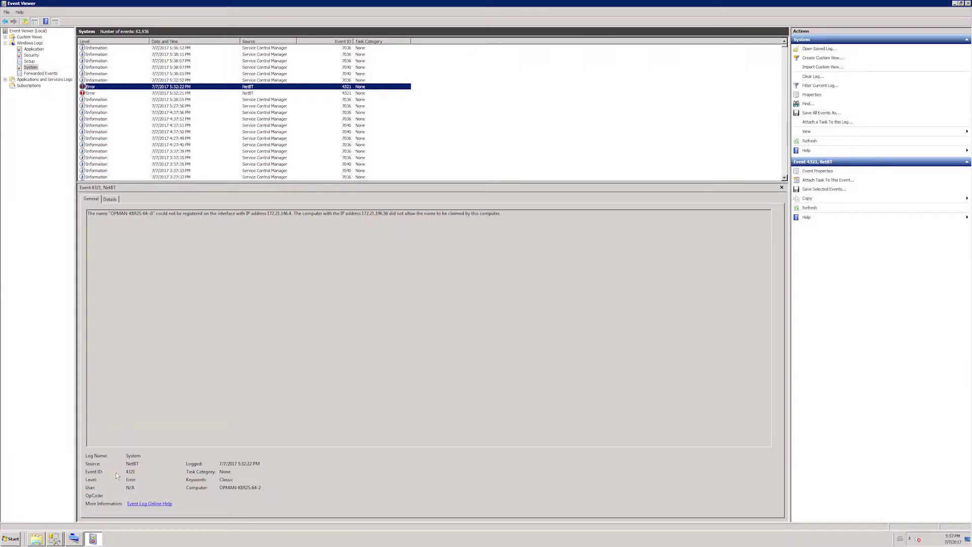
pyautogui.doubleClick(127, 470)
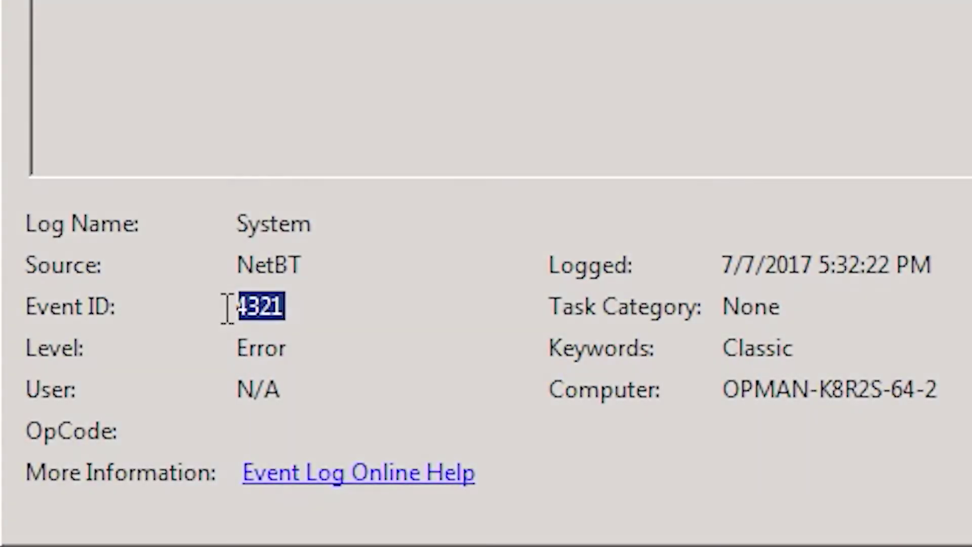
pyautogui.doubleClick(300, 264)
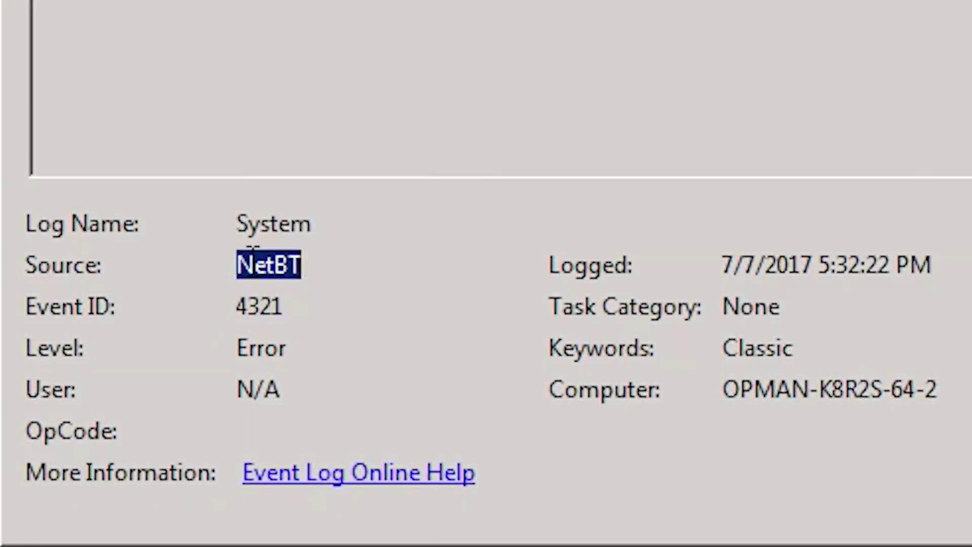
pyautogui.click(412, 316)
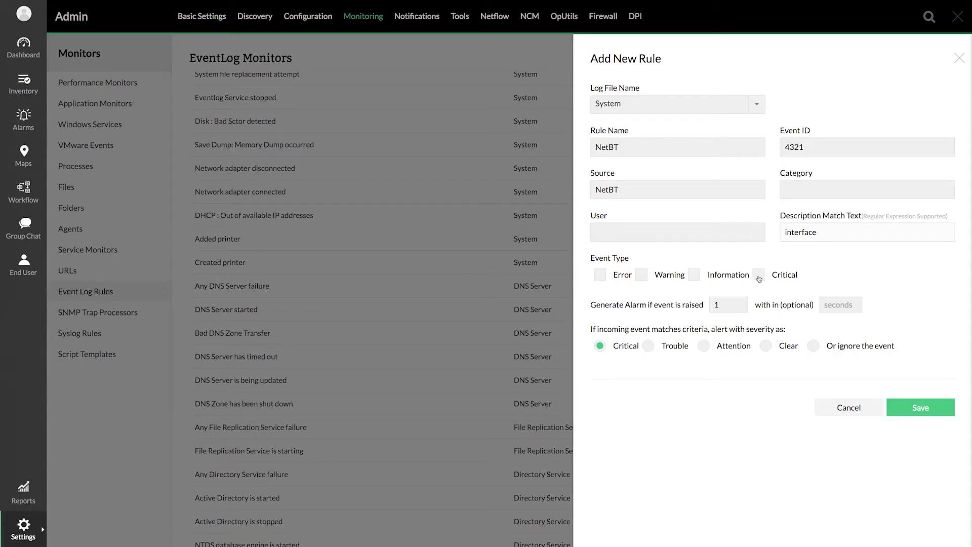
pyautogui.click(759, 276)
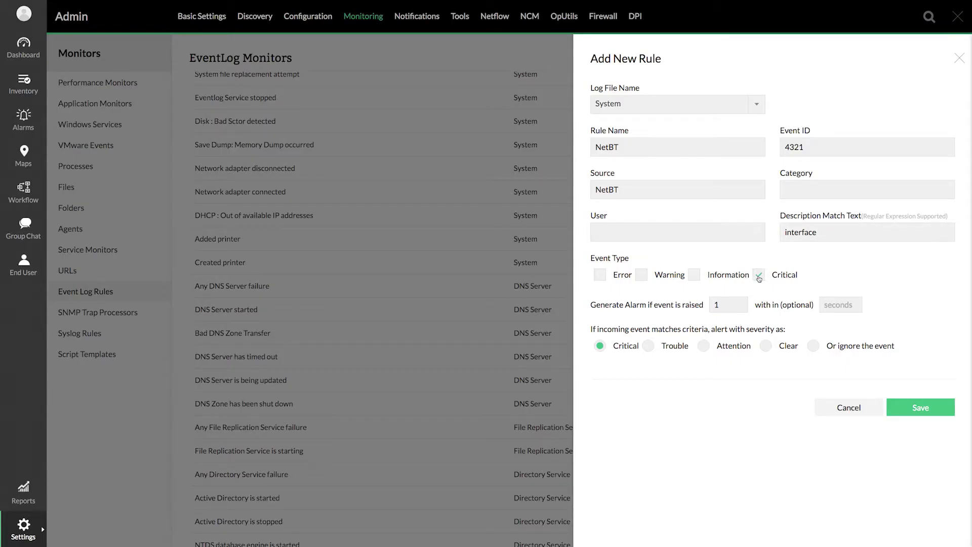
# - Give the NetBT rule a Critical alarm at 10 events within 300 seconds, and save it
pyautogui.click(725, 307)
pyautogui.write('0')
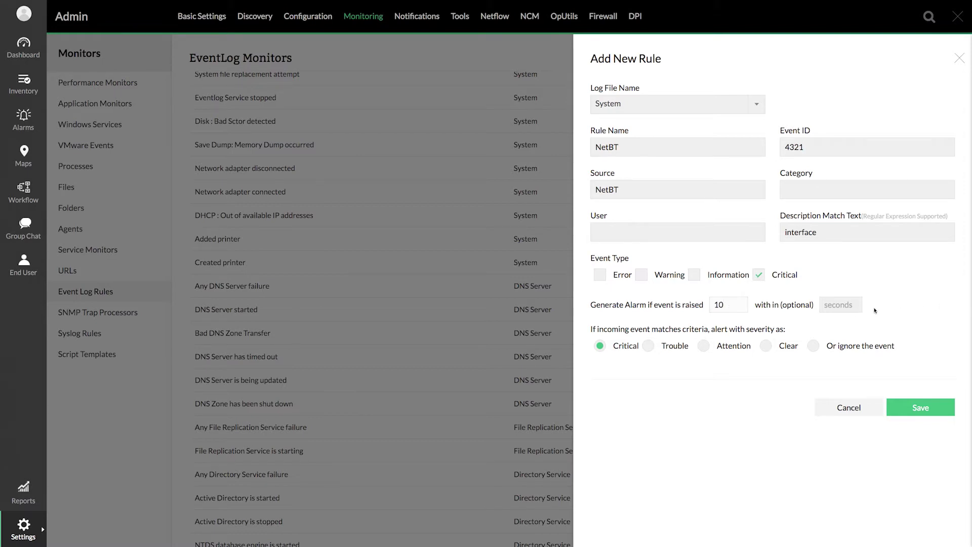
pyautogui.click(851, 308)
pyautogui.write('3')
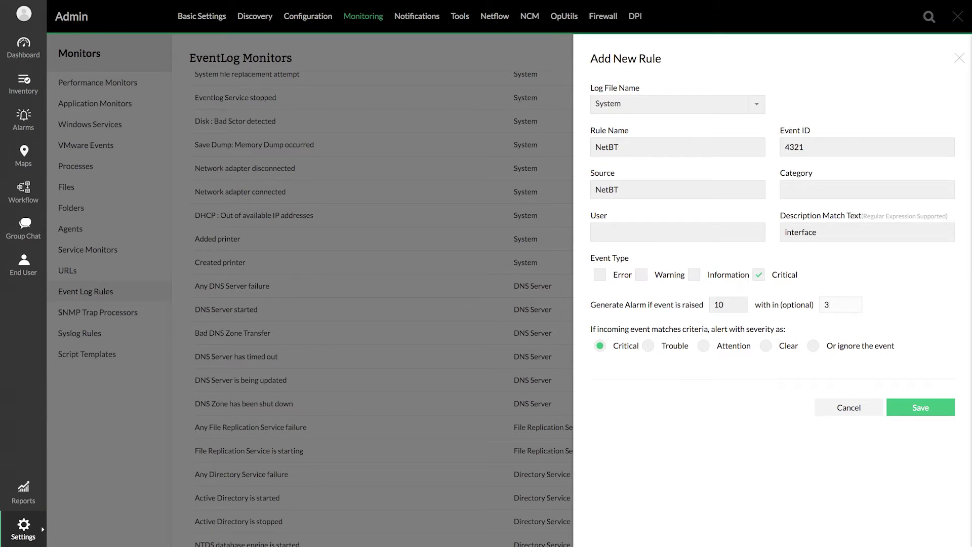
pyautogui.write('00')
pyautogui.click(814, 346)
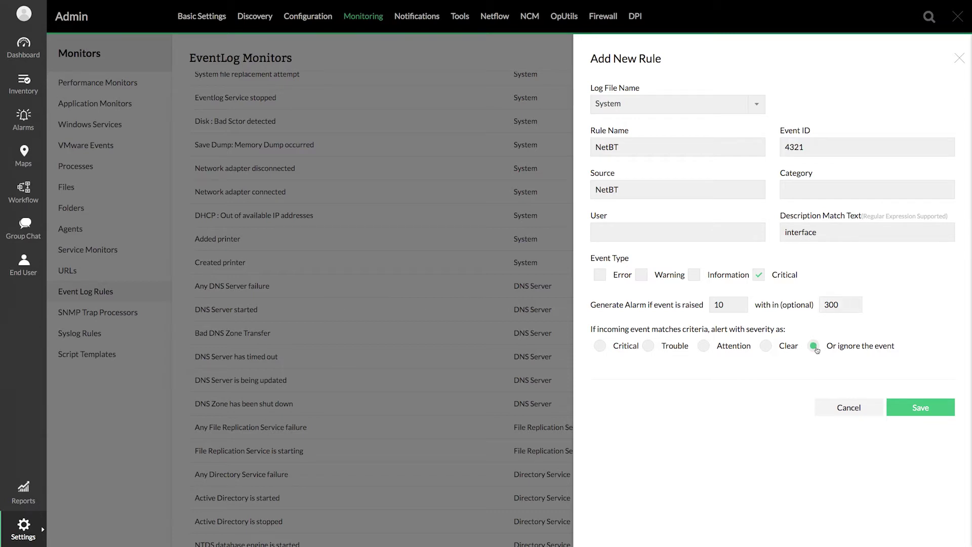
pyautogui.click(601, 347)
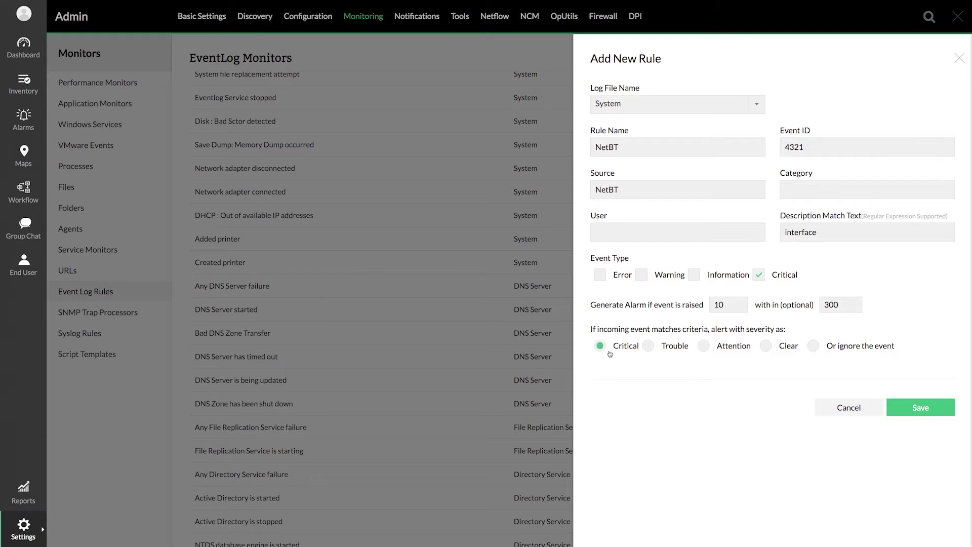
pyautogui.click(938, 414)
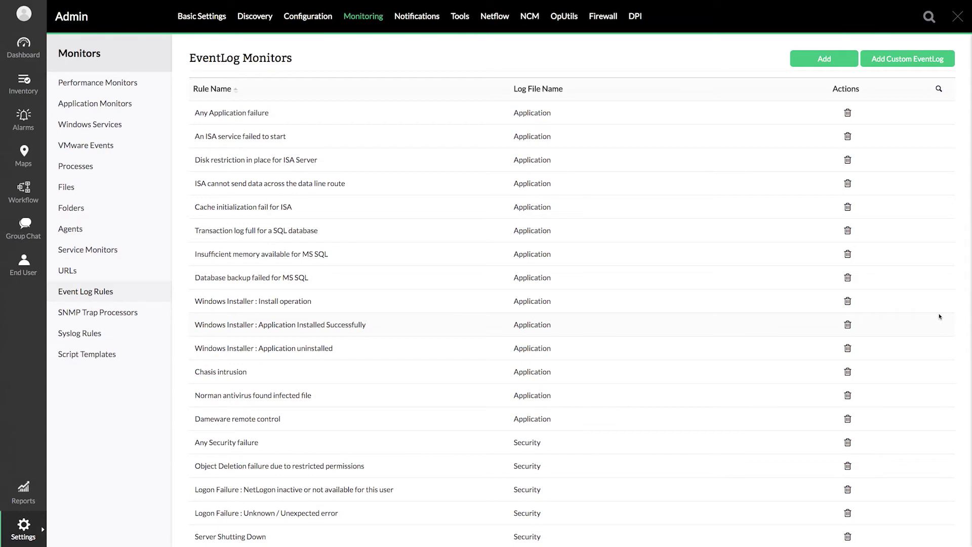
# - Add Windows device 172.21.146.4 with the WMIadmin credential from Discovery > Add Device
pyautogui.click(23, 526)
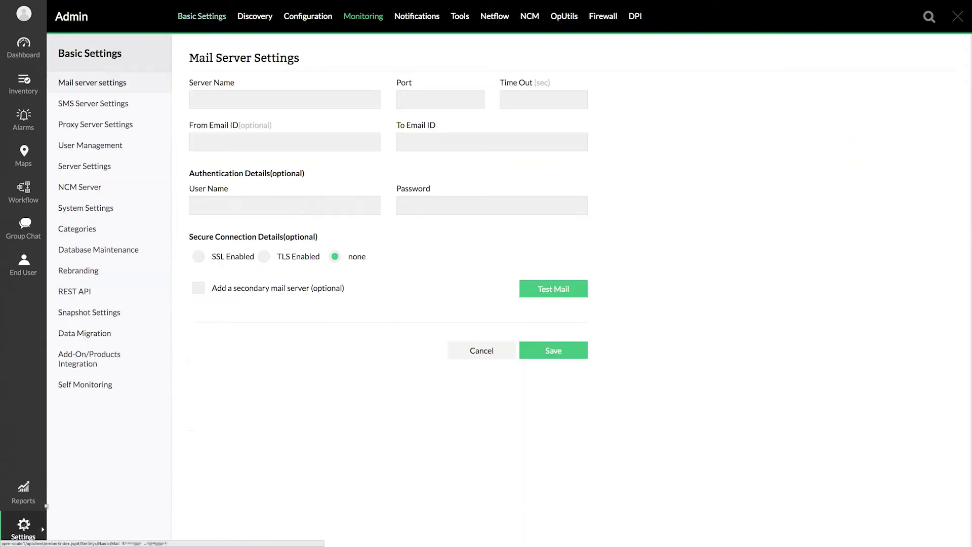
pyautogui.click(255, 16)
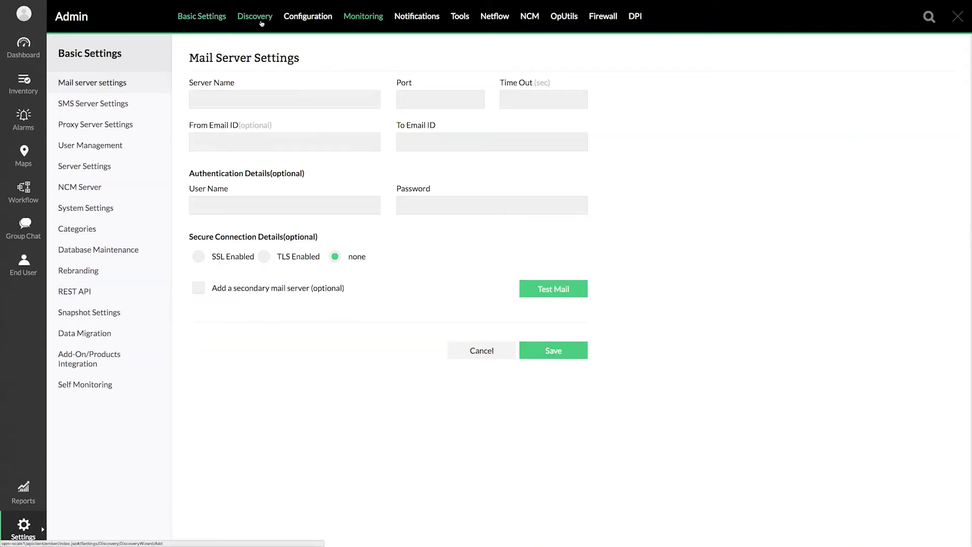
pyautogui.click(88, 182)
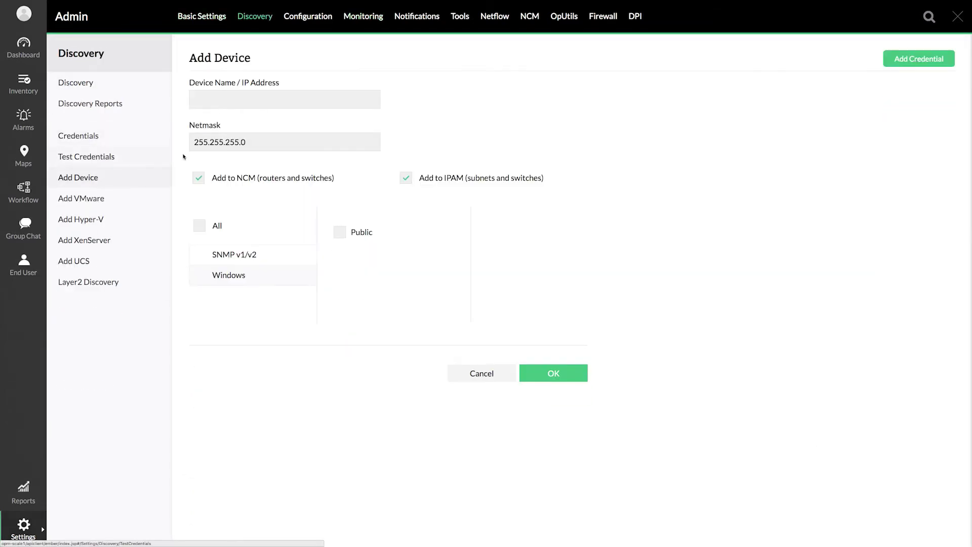
pyautogui.write('172.21.146.4')
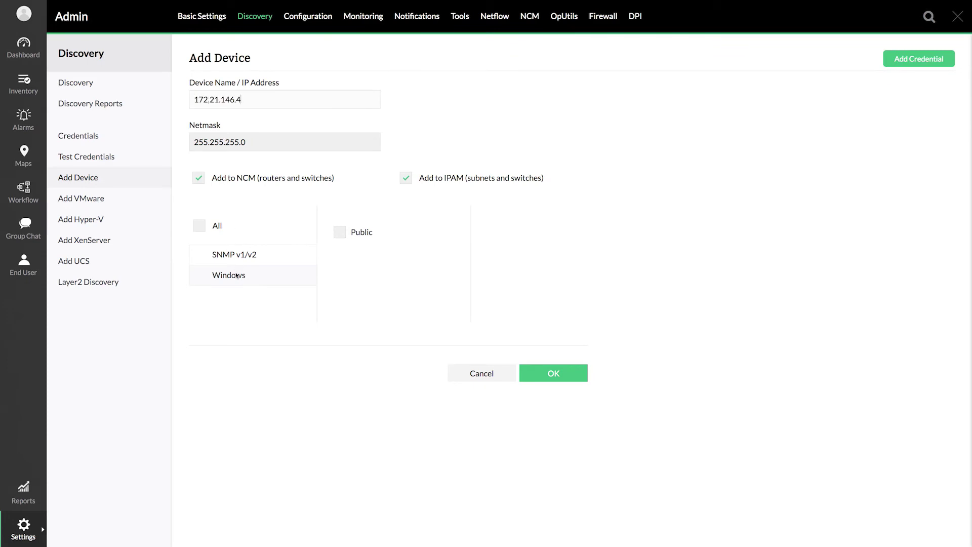
pyautogui.click(237, 277)
pyautogui.click(340, 331)
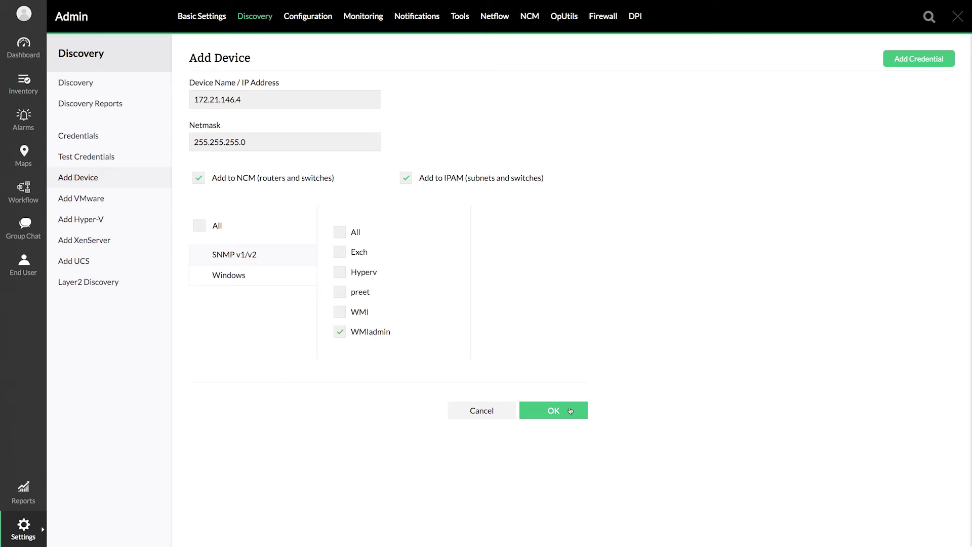
pyautogui.click(570, 411)
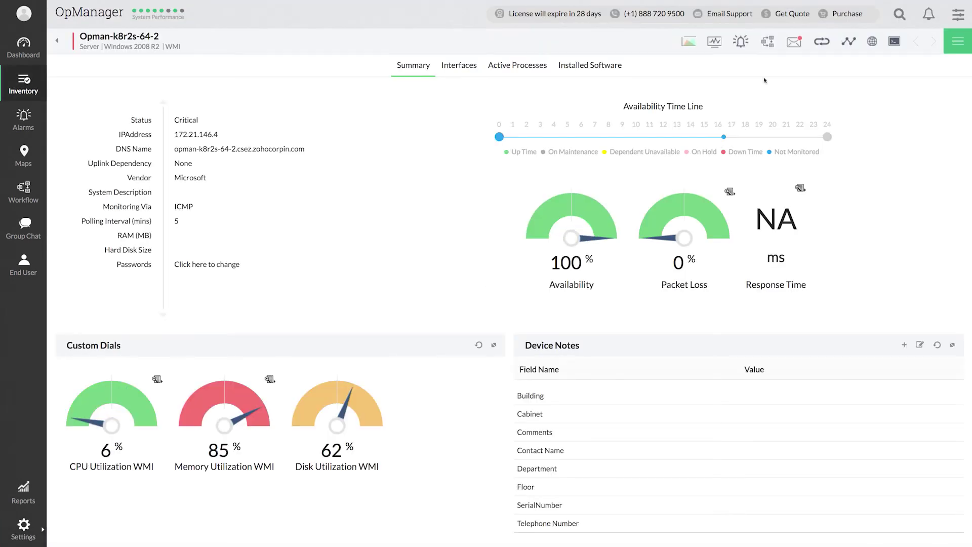
# - Show the EventLog Monitors tab on the Opman-k8r2s-64-2 Monitors page
pyautogui.click(714, 41)
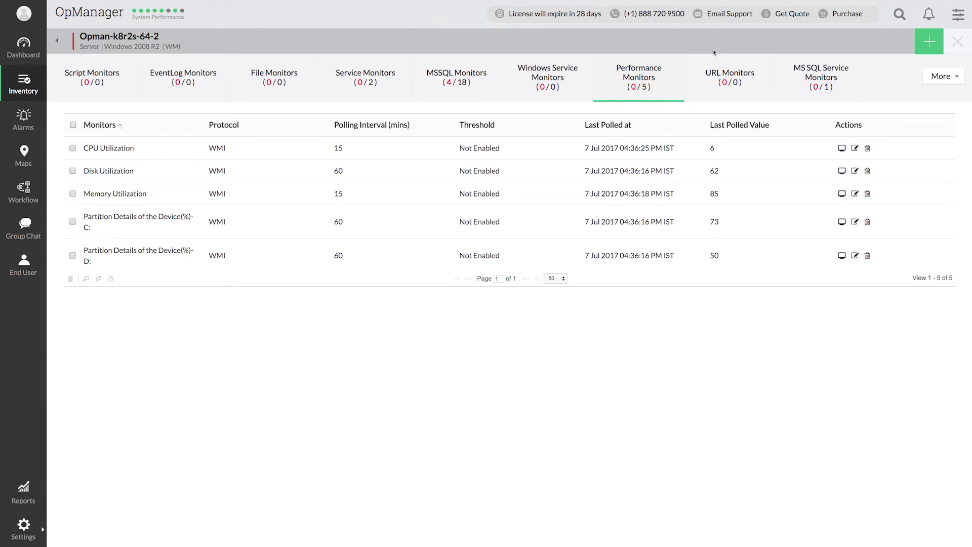
pyautogui.click(173, 88)
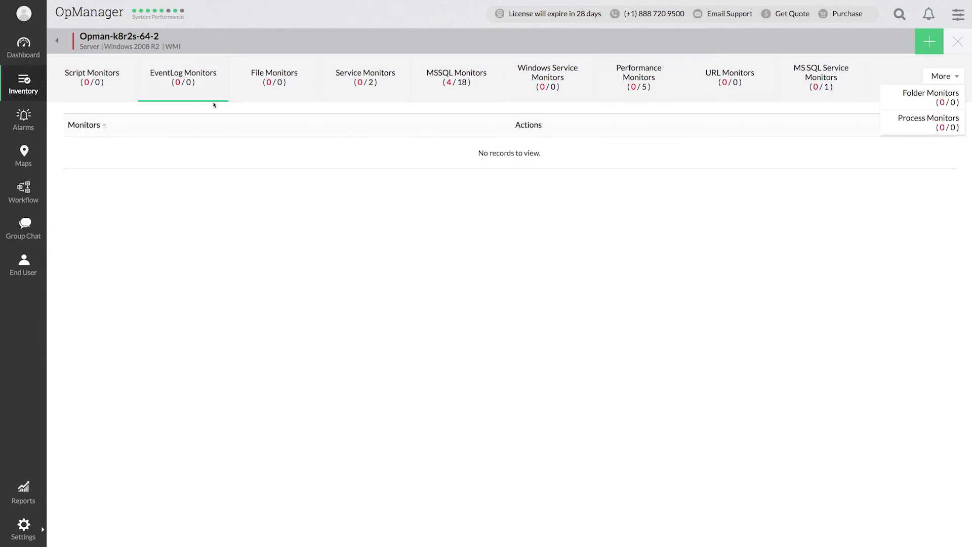
# - Set a 5-minute monitoring interval and tick the 'Any Application failure' rule found by page search
pyautogui.click(928, 42)
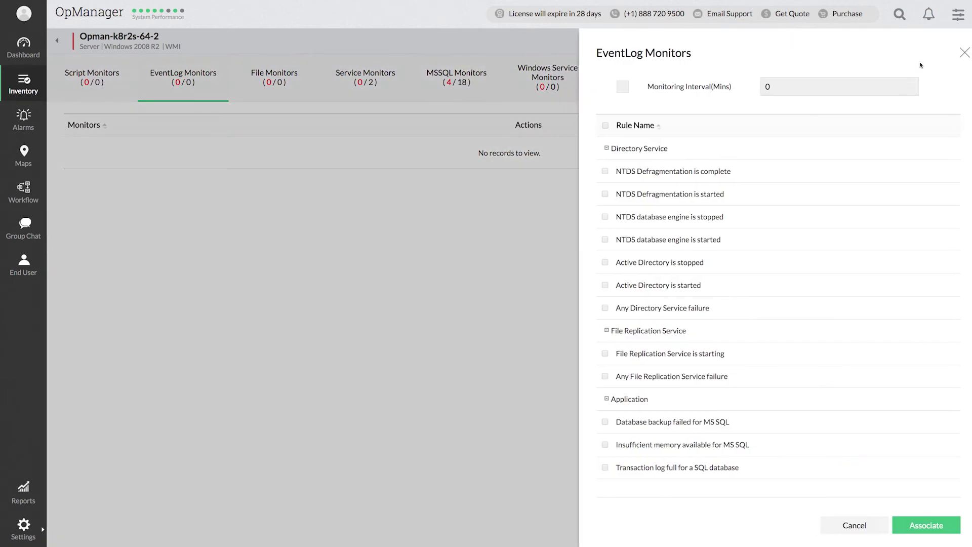
pyautogui.click(617, 90)
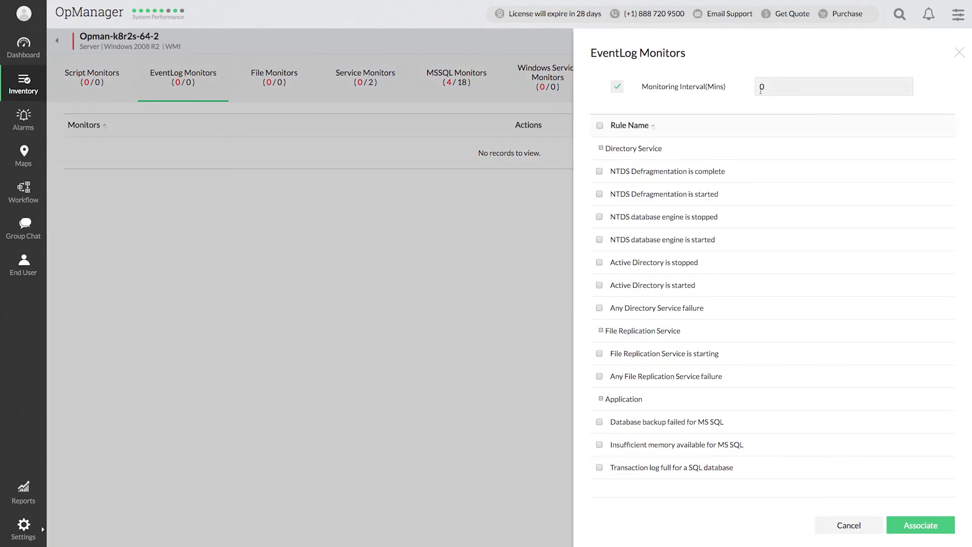
pyautogui.write('5')
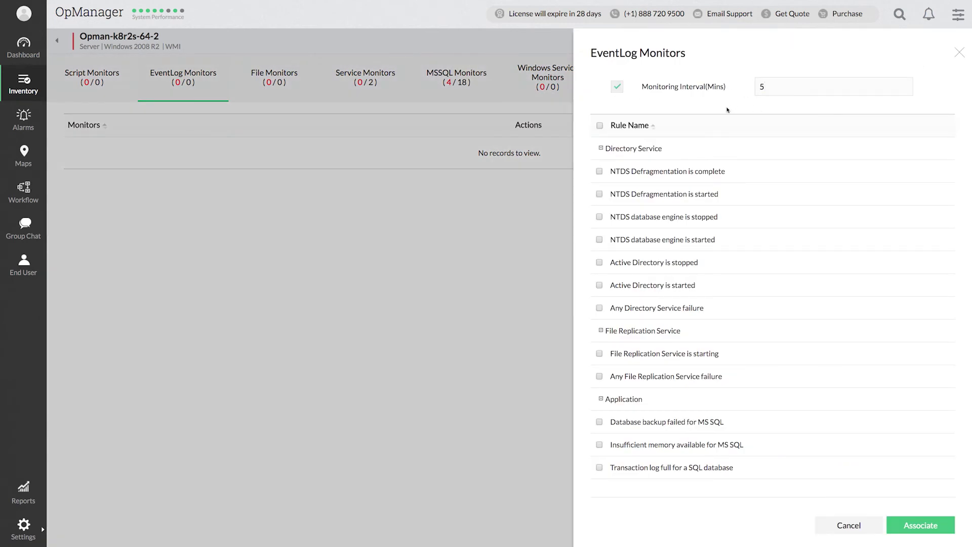
pyautogui.hotkey('ctrl', 'f')
pyautogui.write('any appl')
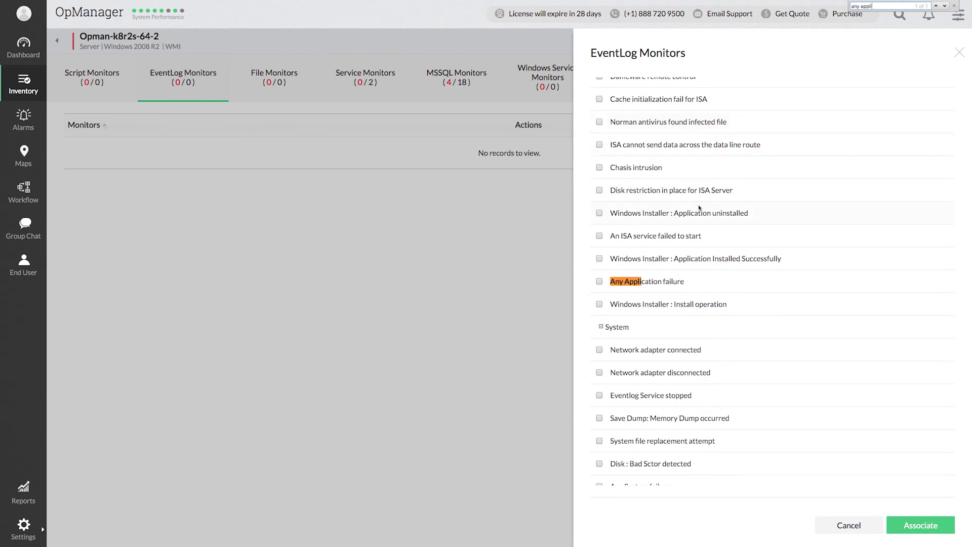
pyautogui.click(600, 282)
pyautogui.click(883, 8)
pyautogui.press('BackSpace')
pyautogui.press('BackSpace')
pyautogui.press('BackSpace')
pyautogui.write('s')
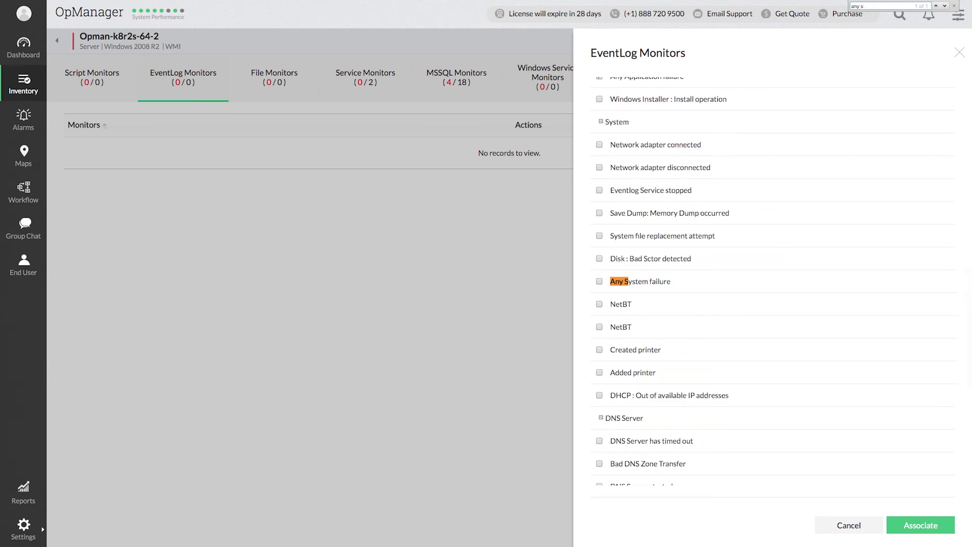
pyautogui.write('ec')
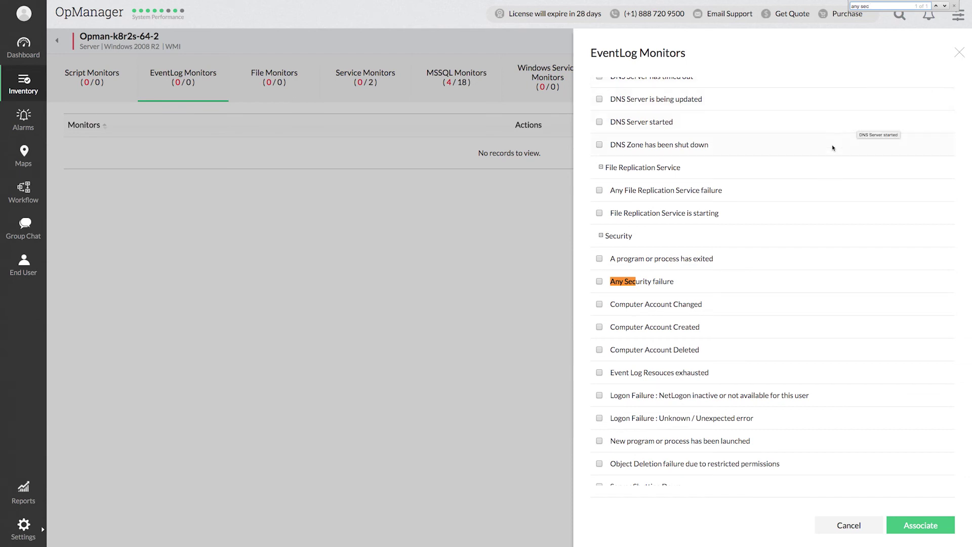
pyautogui.scroll(2, 833, 152)
pyautogui.scroll(2, 833, 153)
pyautogui.scroll(1, 833, 153)
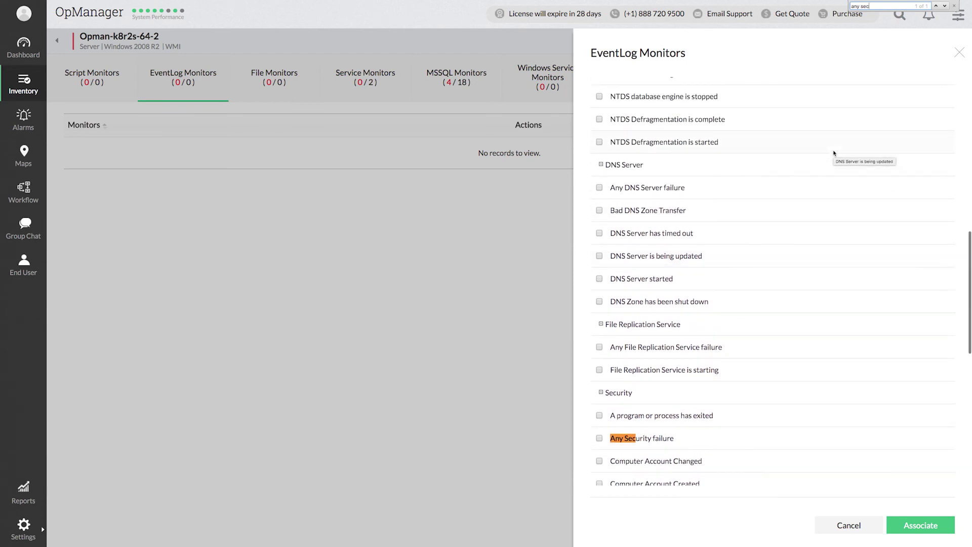
pyautogui.scroll(1, 833, 153)
pyautogui.scroll(1, 833, 152)
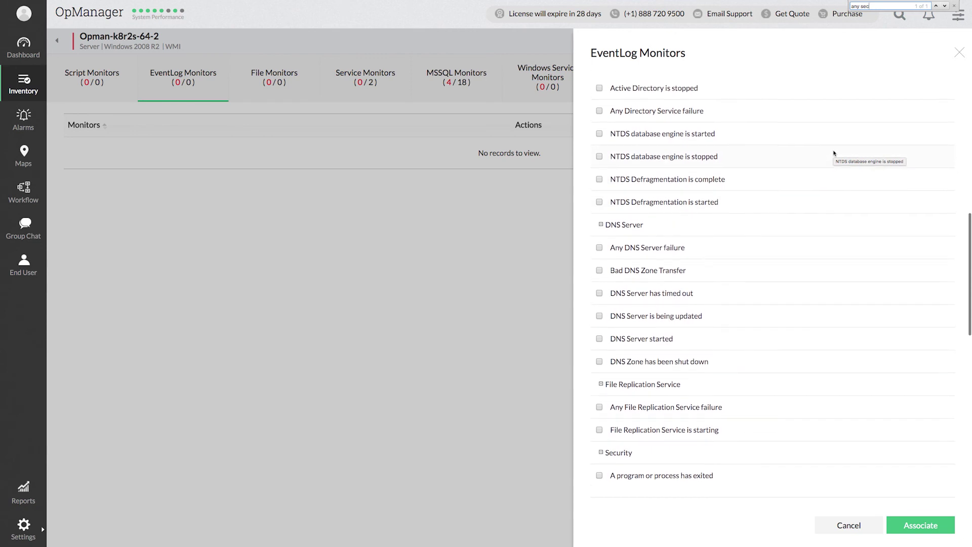
pyautogui.scroll(10, 833, 153)
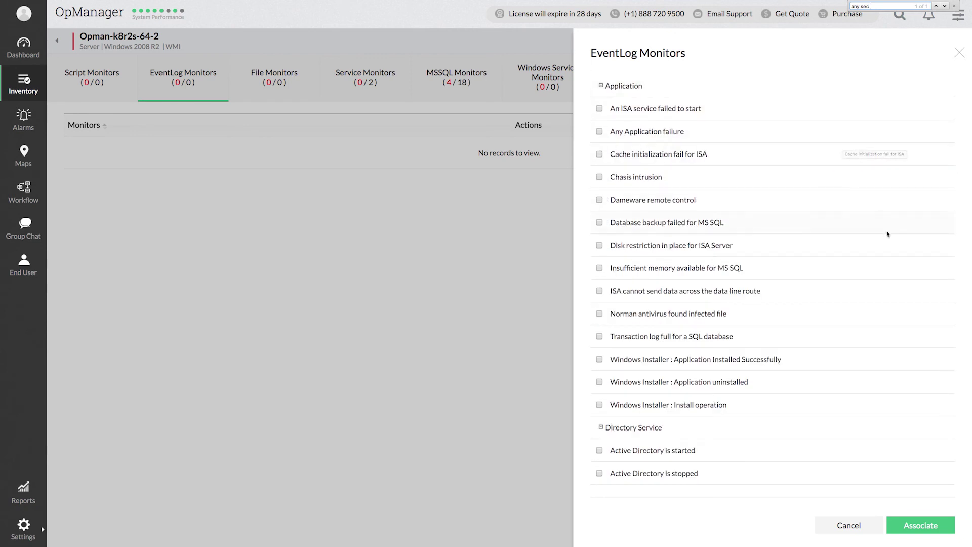
# - Confirm the Associate action for 'Any Application failure' on Opman-k8r2s-64-2
pyautogui.click(947, 528)
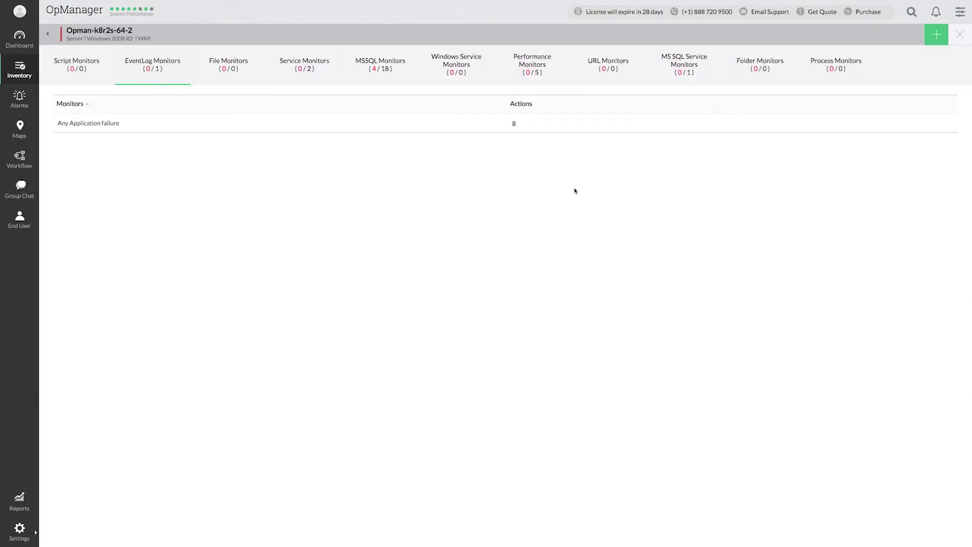